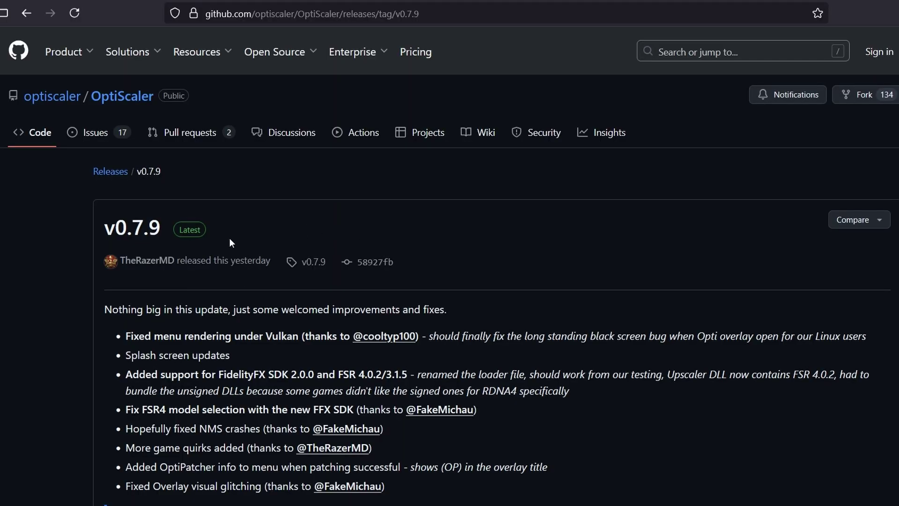
- Examine the OptiScaler v0.7.9 release notes on GitHub, continuing down the release page
scroll(221, 313, down, 2)
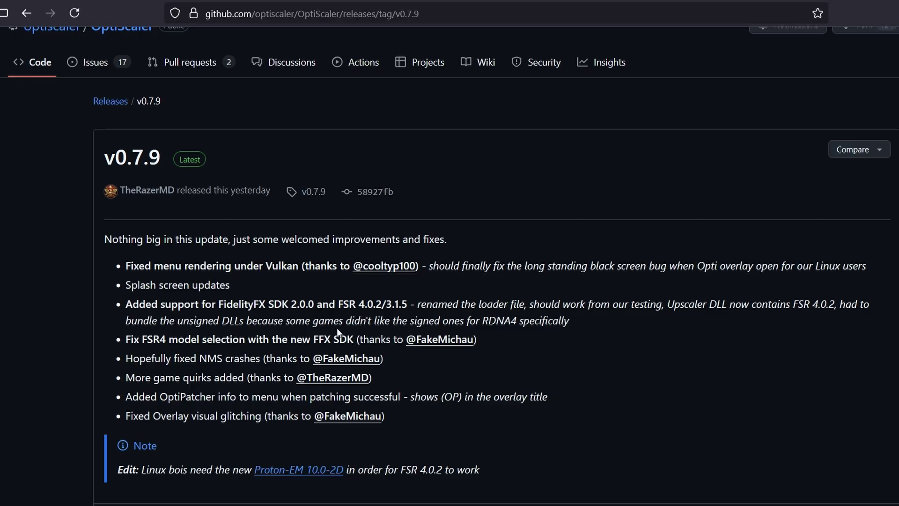
scroll(355, 337, down, 5)
scroll(295, 329, down, 2)
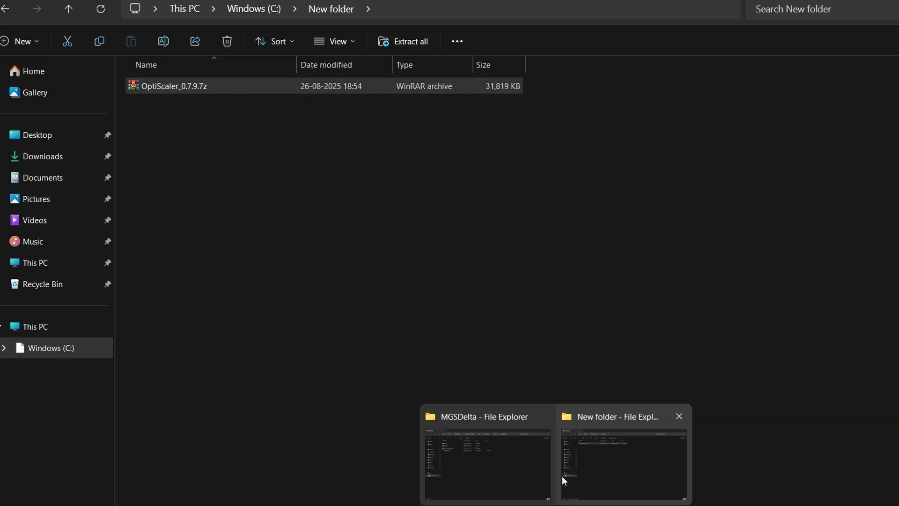
- In File Explorer's New folder, extract OptiScaler_0.7.9.7z in place with WinRAR and delete the archive
click(567, 475)
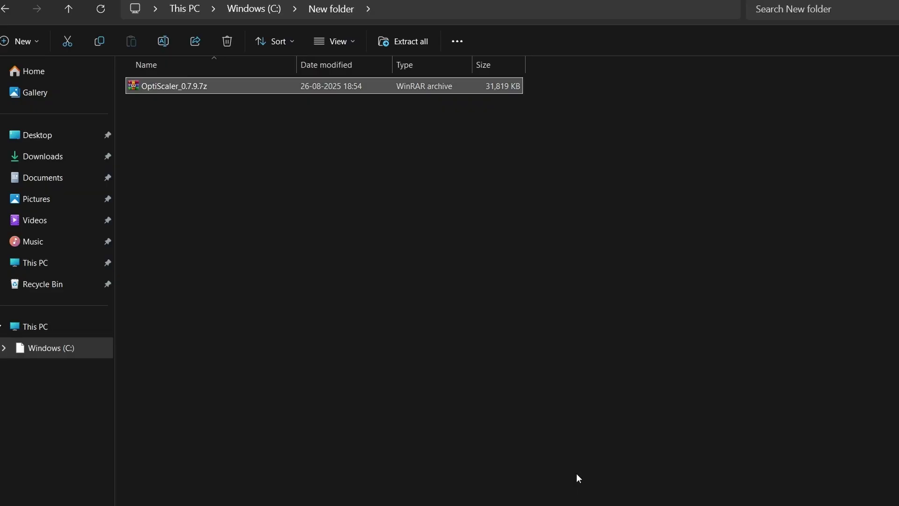
right_click(151, 66)
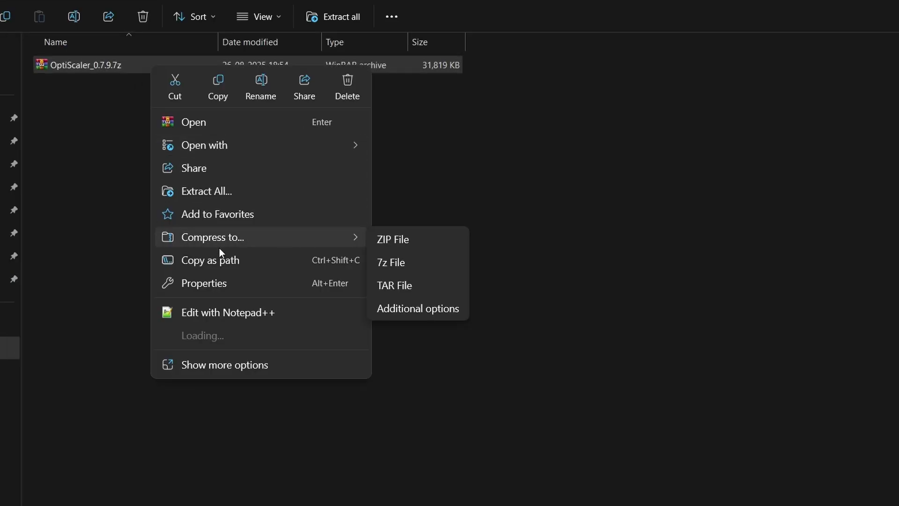
mouse_move(262, 329)
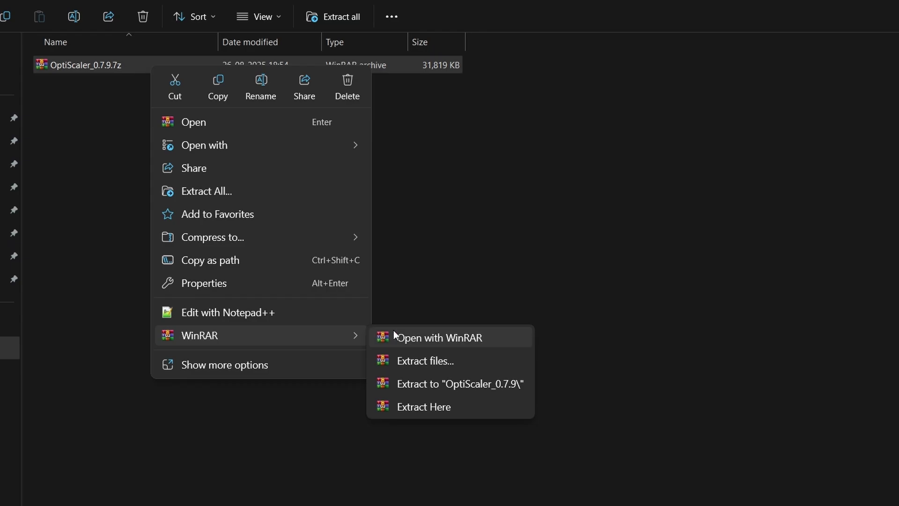
click(448, 407)
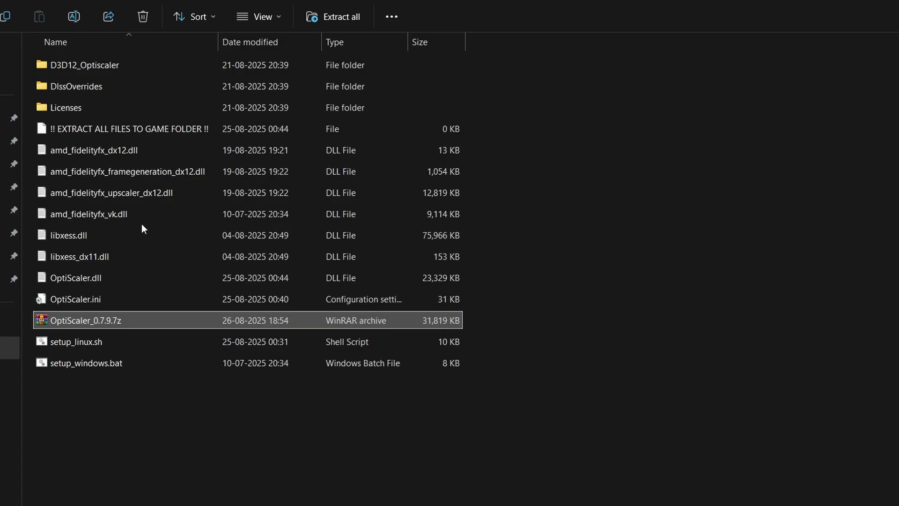
key(Delete)
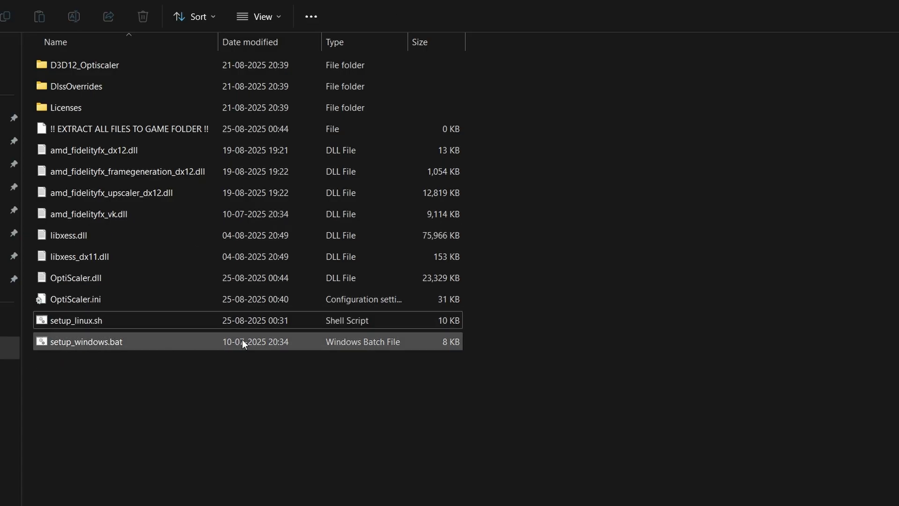
- Copy all the extracted OptiScaler files and folders
drag(188, 419, 77, 64)
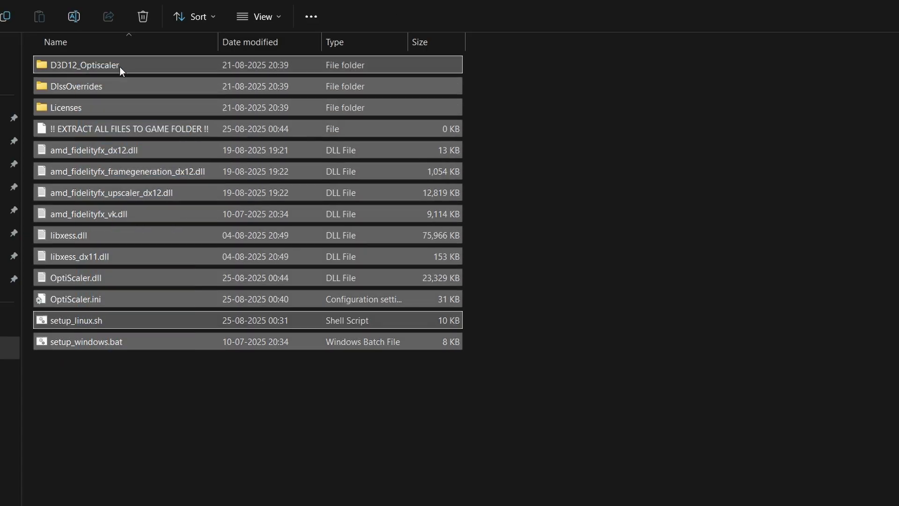
right_click(122, 66)
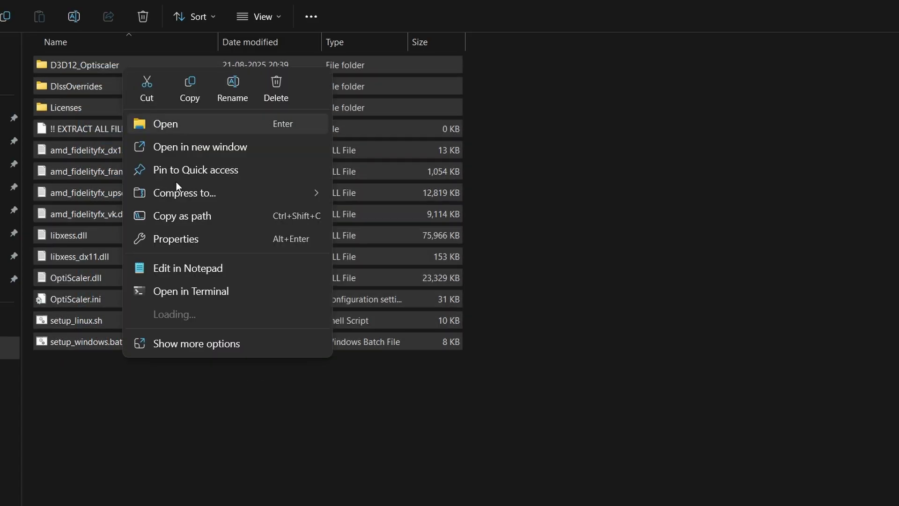
click(189, 100)
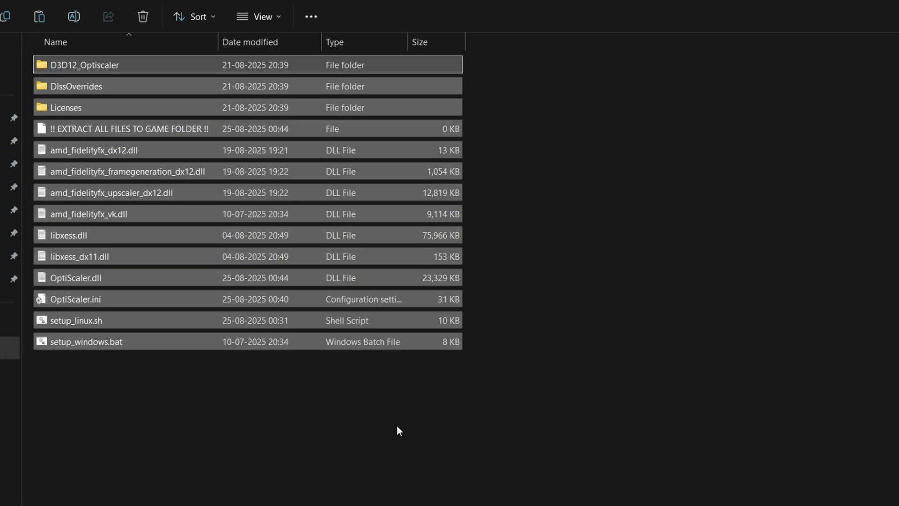
- Switch to the MGSDelta game folder window and go down through its MGSDelta subfolder to the Win64 folder
mouse_move(498, 505)
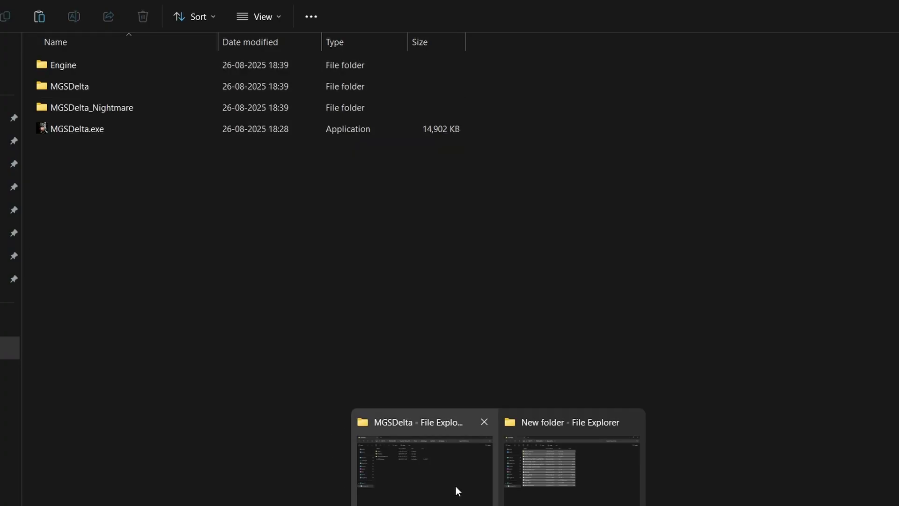
click(456, 486)
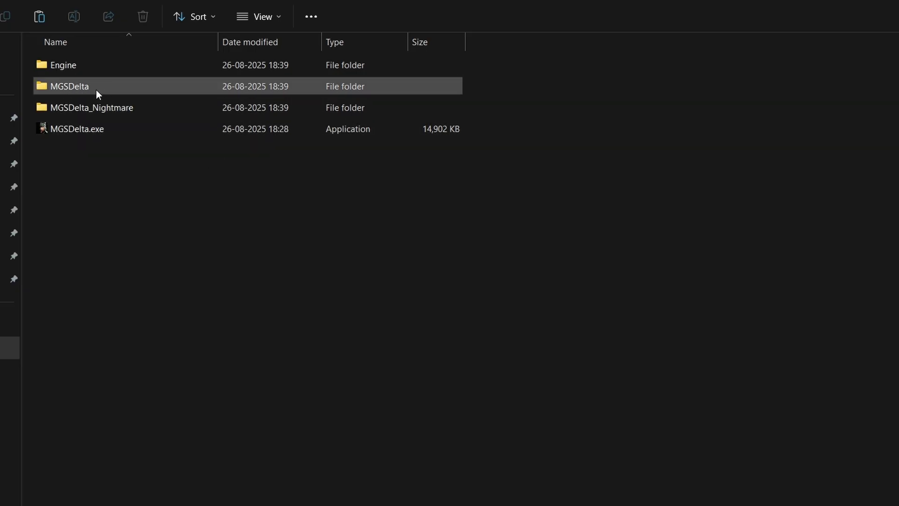
mouse_move(98, 86)
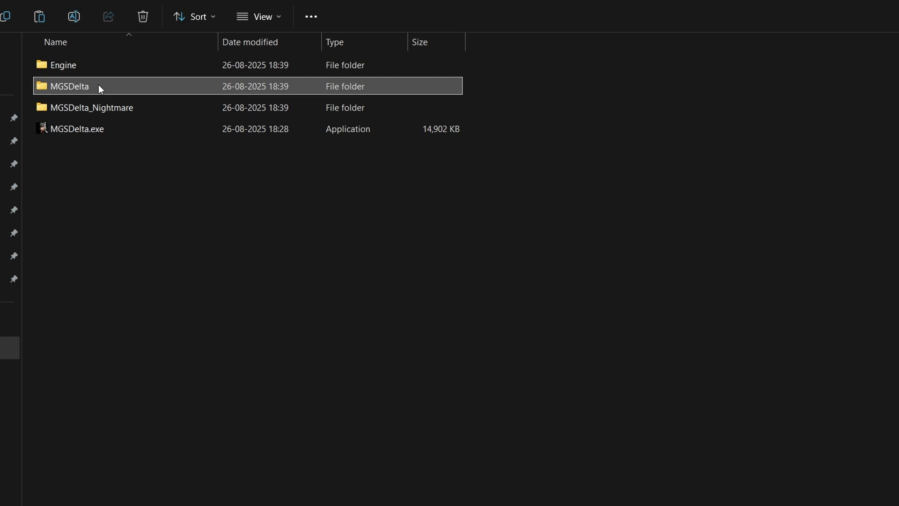
double_click(98, 86)
double_click(77, 67)
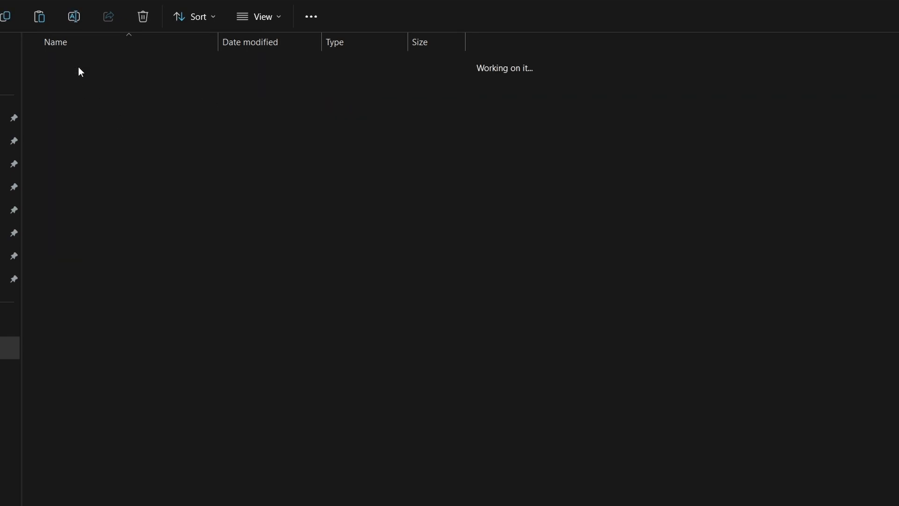
click(102, 66)
double_click(102, 66)
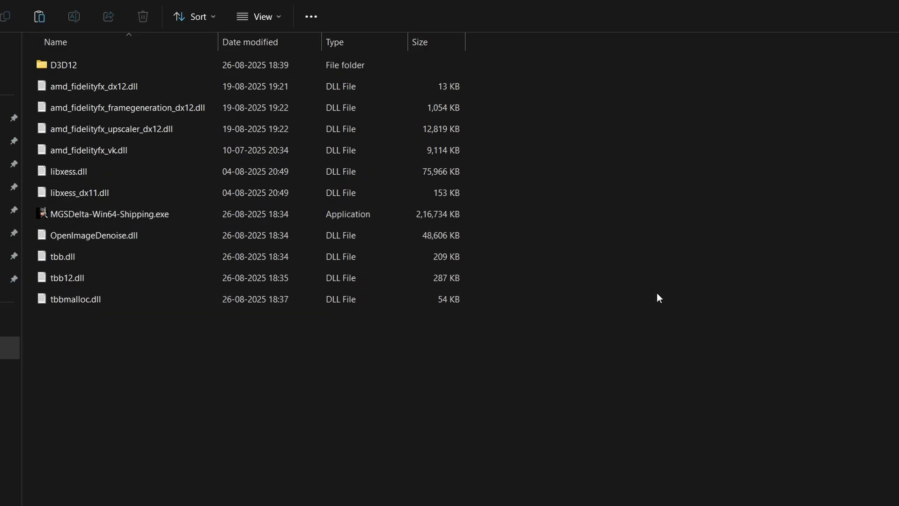
- Paste the OptiScaler files beside MGSDelta-Win64-Shipping.exe, replacing the files with the same names
right_click(645, 187)
click(667, 209)
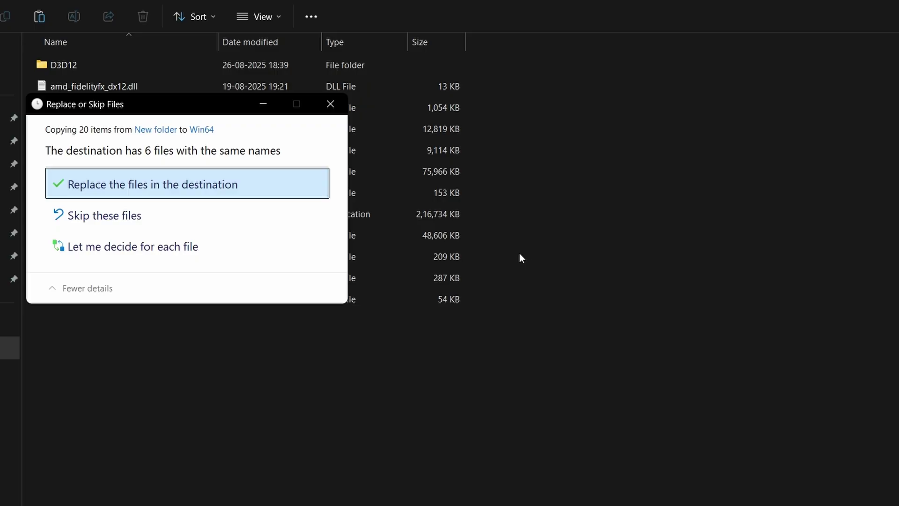
click(227, 192)
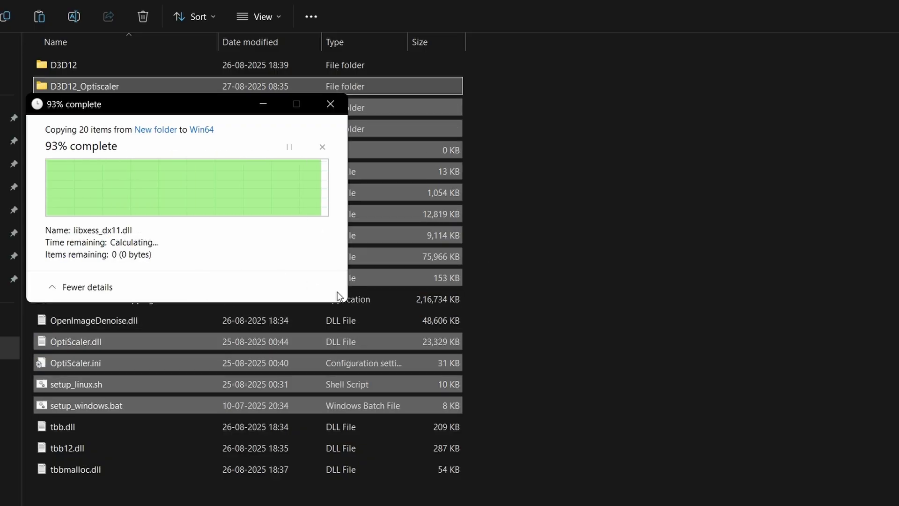
click(141, 482)
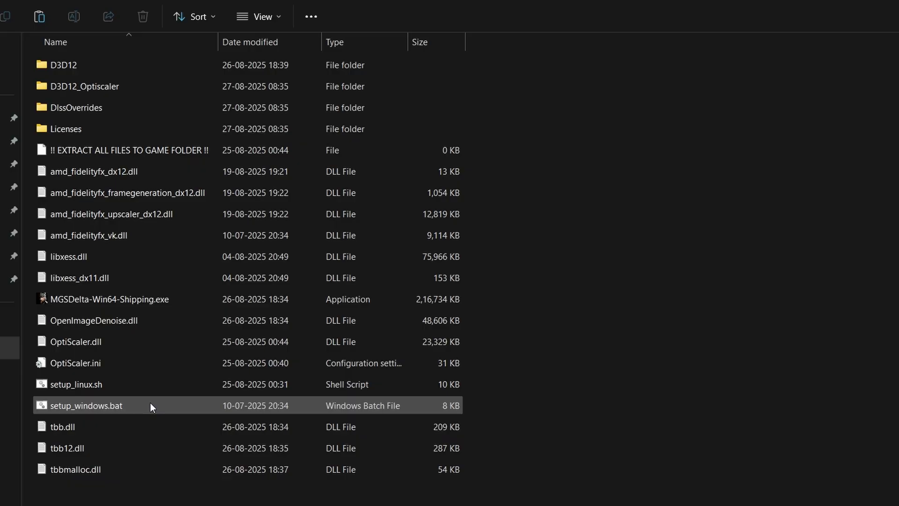
- Run setup_windows.bat, choosing filename option 1 (dxgi.dll) and GPU option 2 (Nvidia), and finish the setup
double_click(113, 405)
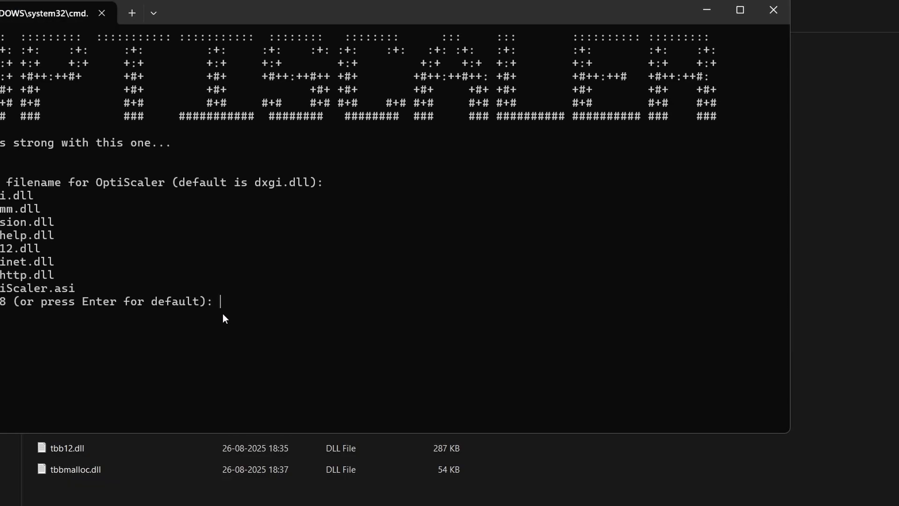
drag(249, 7, 344, 44)
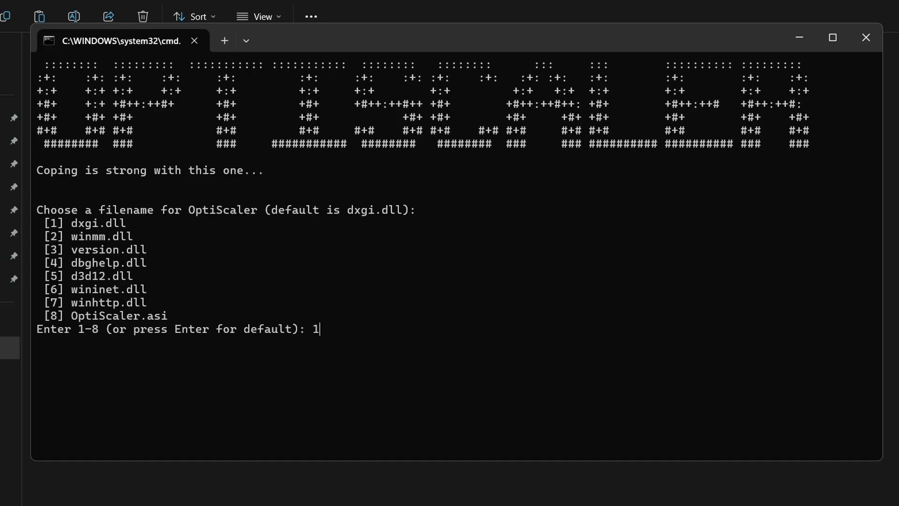
key(Return)
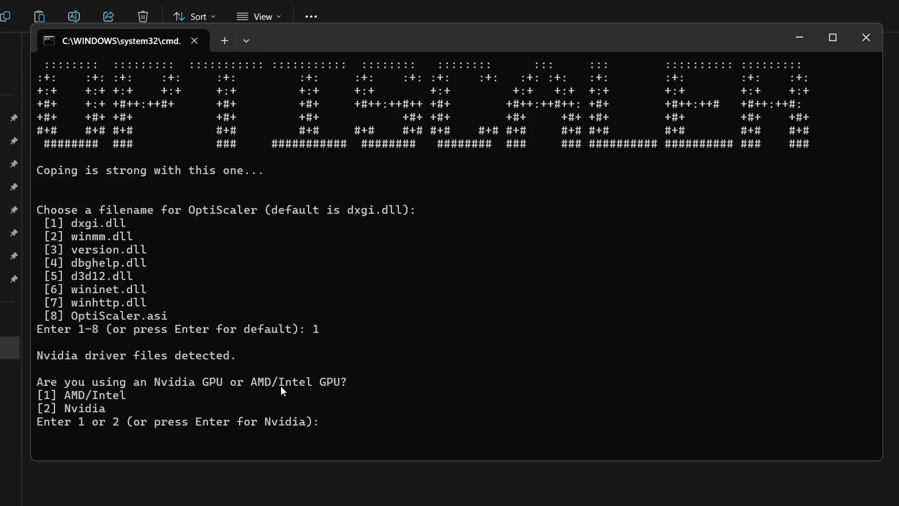
text(2)
key(Return)
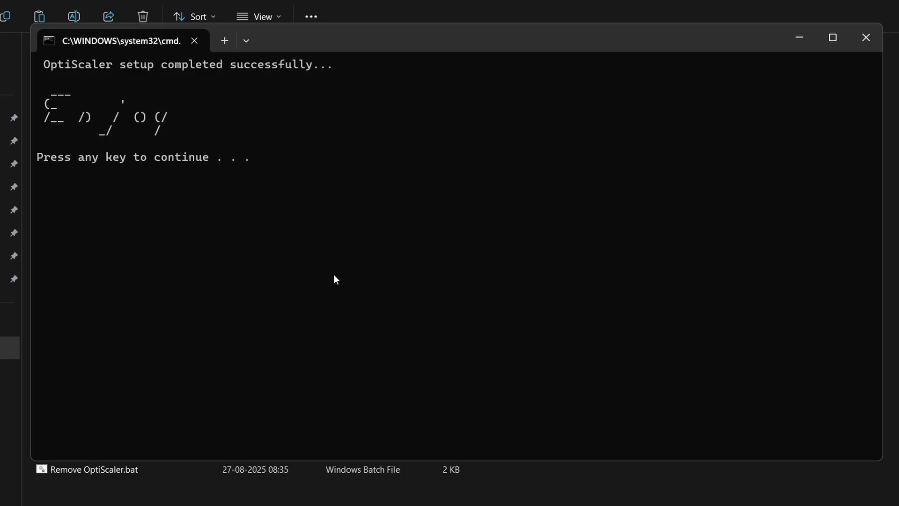
key(Return)
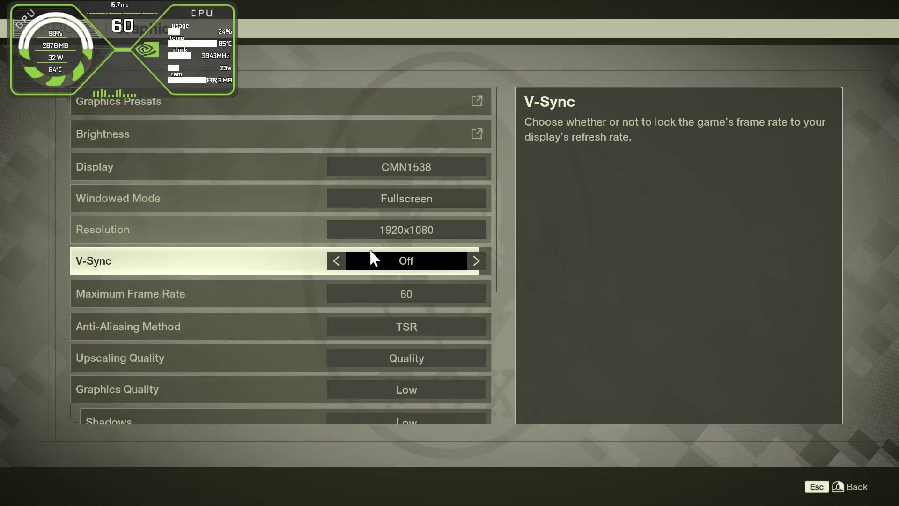
- In the game's graphics settings, set the Anti-Aliasing Method to DLSS
scroll(409, 241, down, 1)
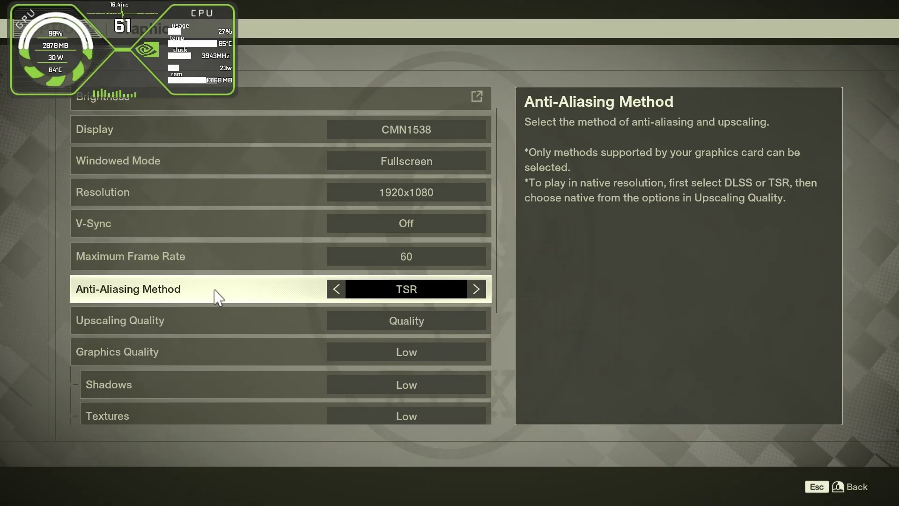
click(475, 292)
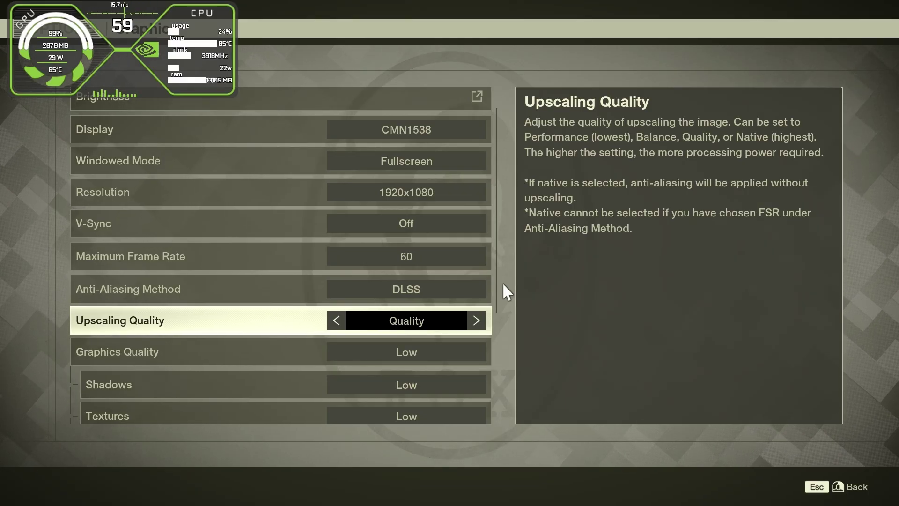
- In the OptiScaler overlay, select the FSR 3.X upscaler and set the frame generation type to OptiFG
key(Insert)
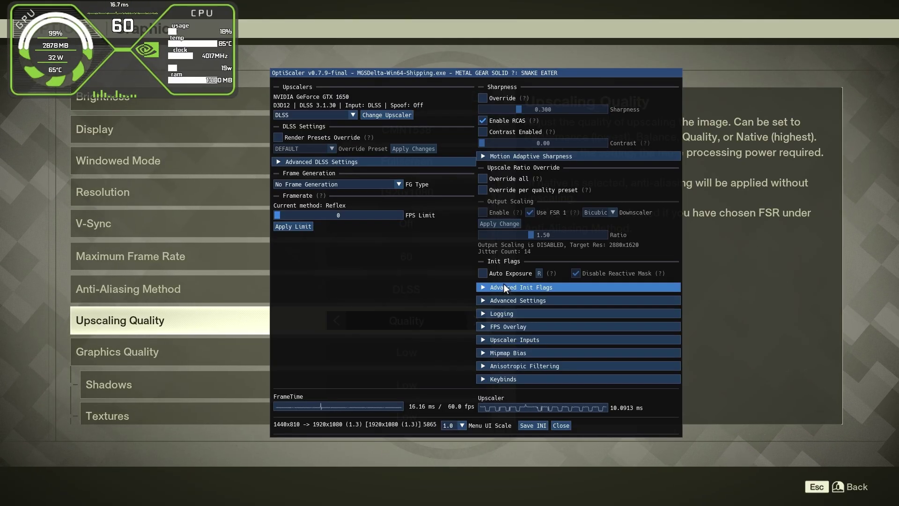
key(Up)
key(Up)
key(Up)
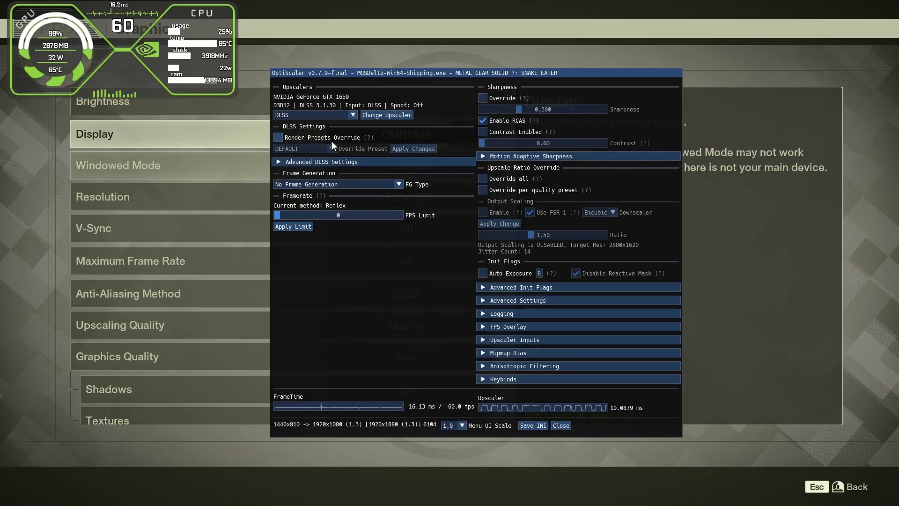
click(305, 115)
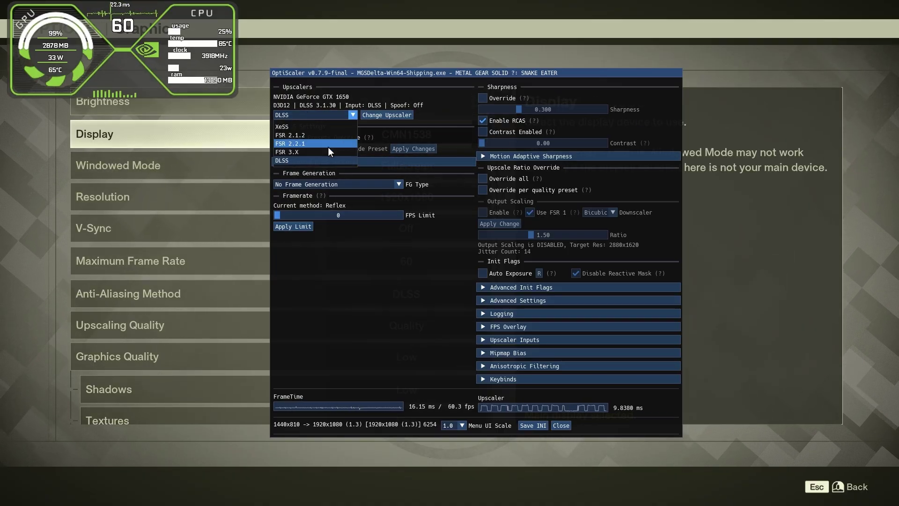
click(302, 150)
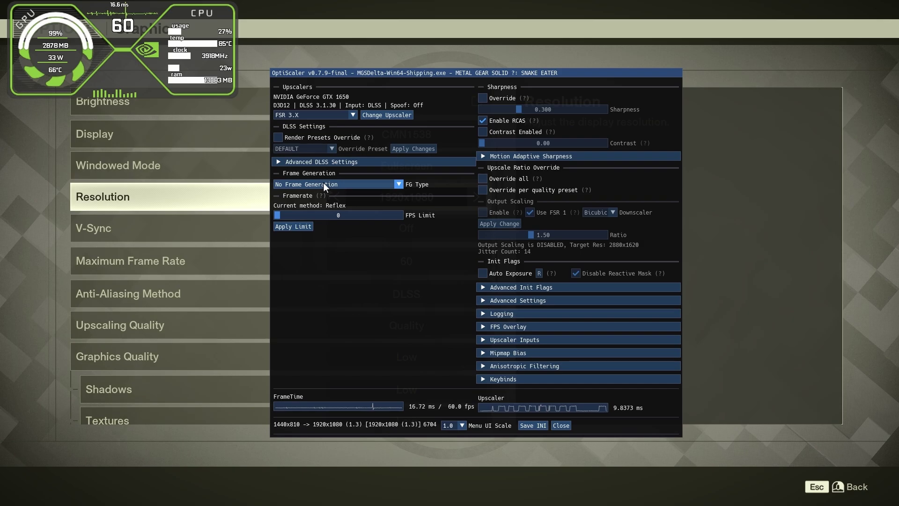
click(350, 182)
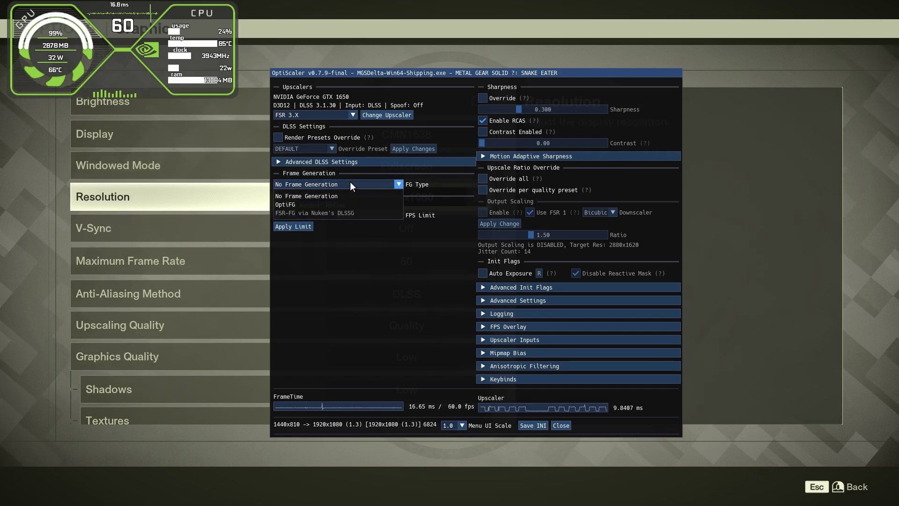
click(297, 205)
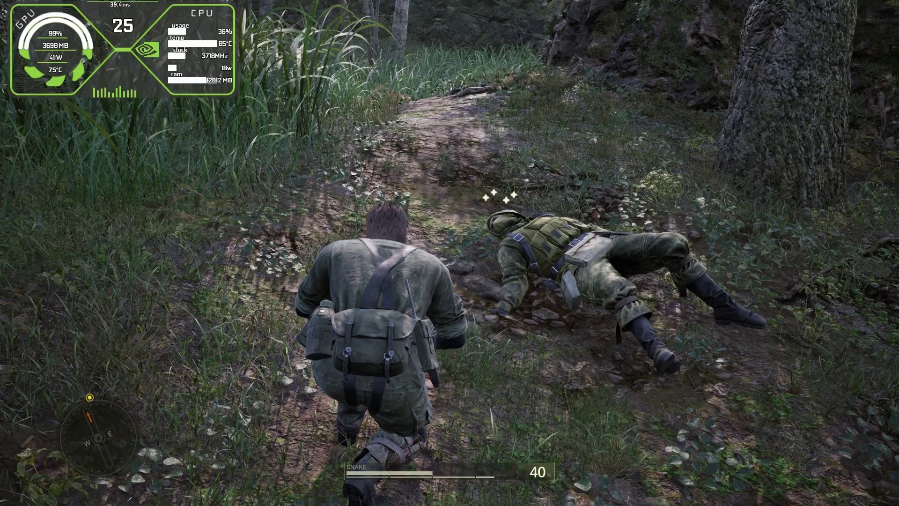
- Open the OptiScaler overlay during gameplay and change the upscaler to FSR 3.X
key(Insert)
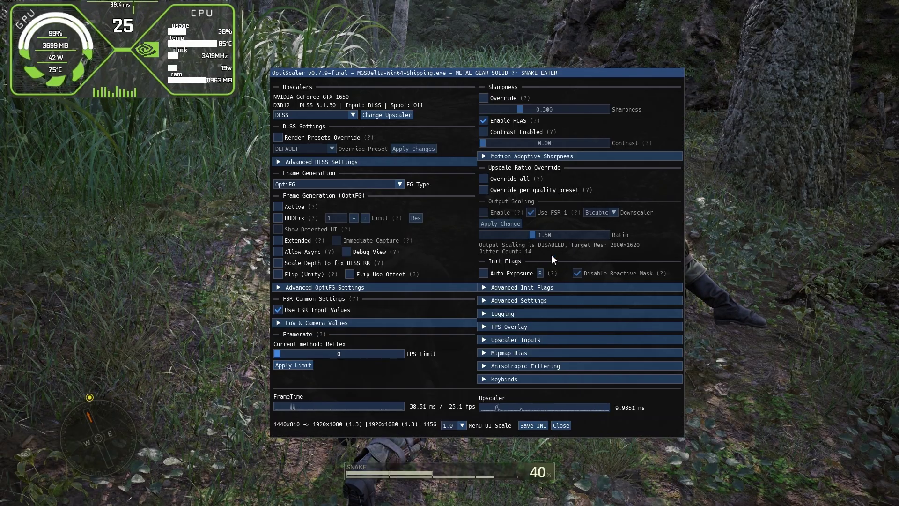
click(331, 115)
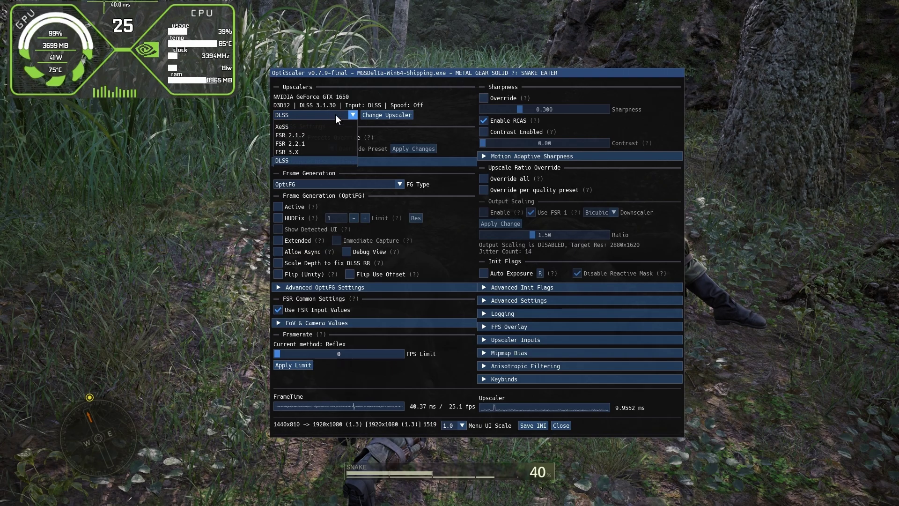
click(338, 151)
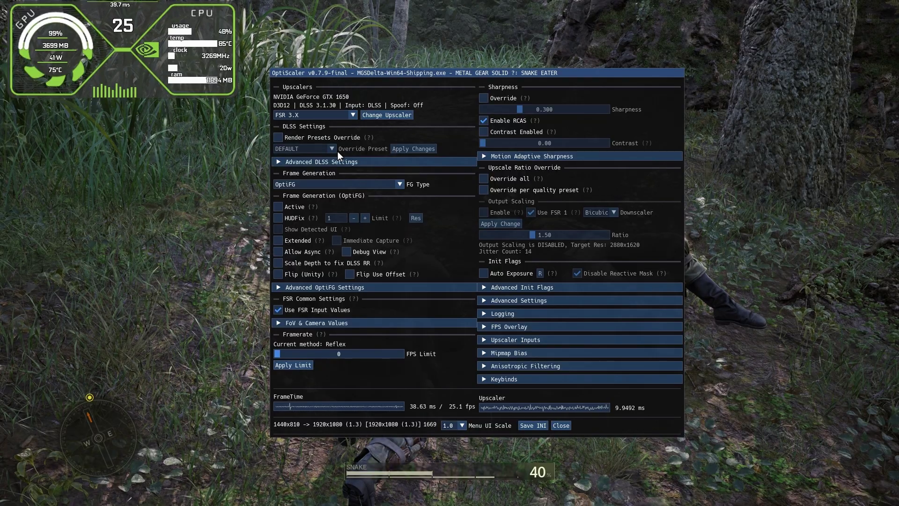
click(383, 116)
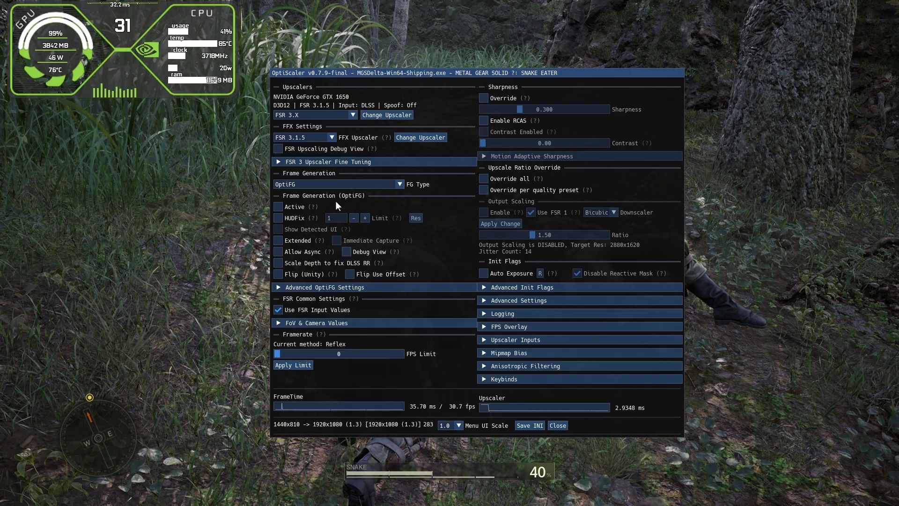
- Activate OptiFG frame generation, enable HUDFix and Allow Async, keep FSR 3.X as the upscaler, and close the overlay
click(278, 207)
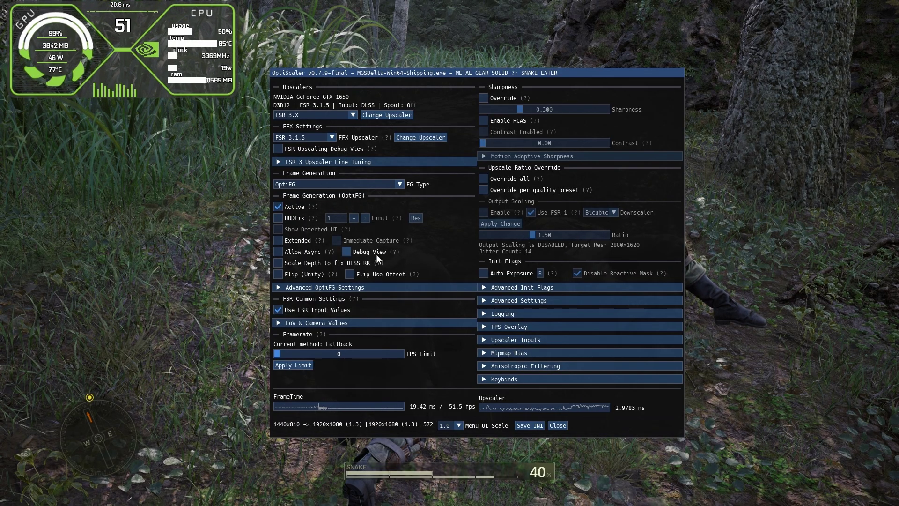
click(278, 220)
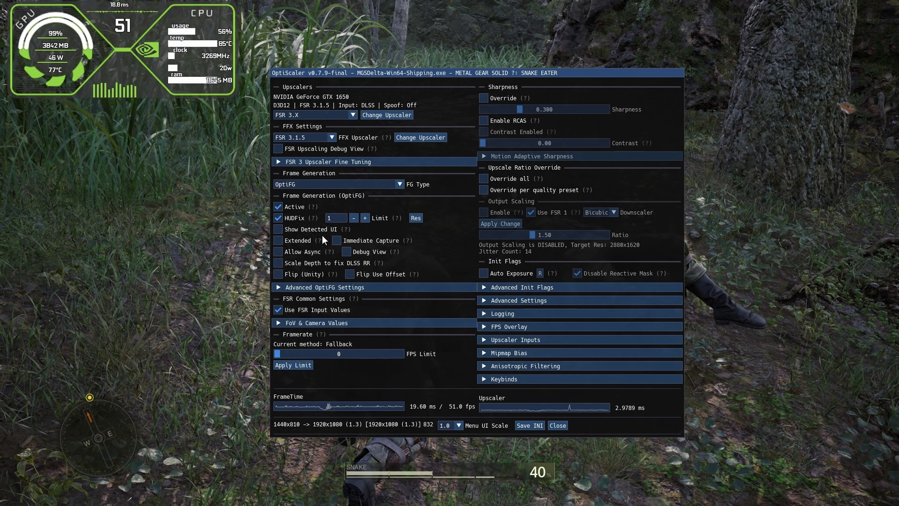
click(278, 253)
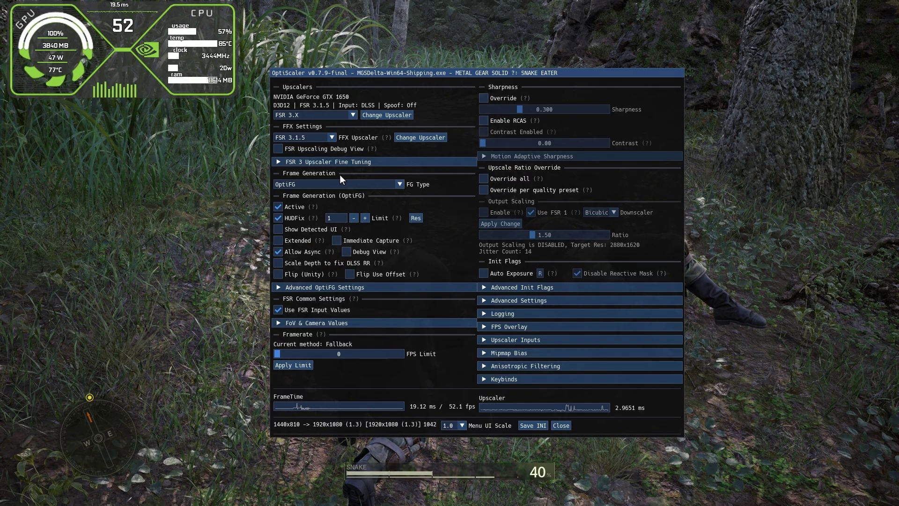
click(315, 116)
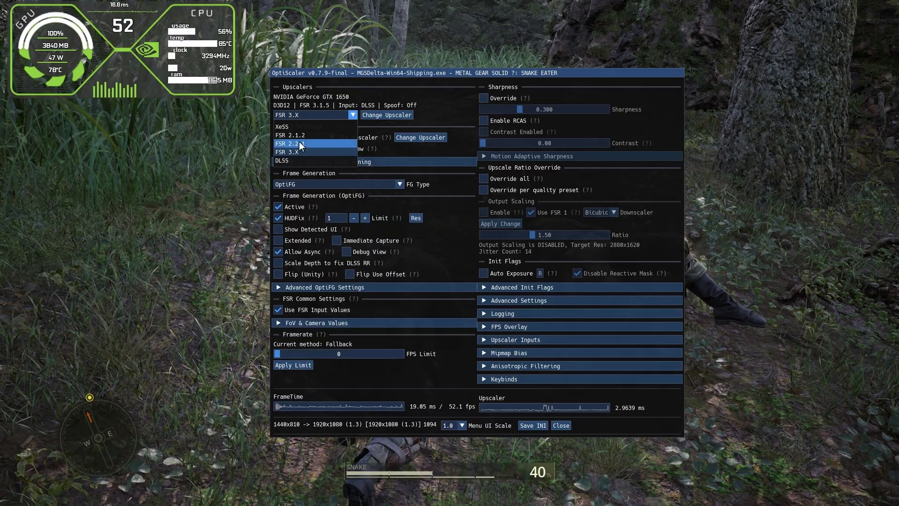
click(299, 117)
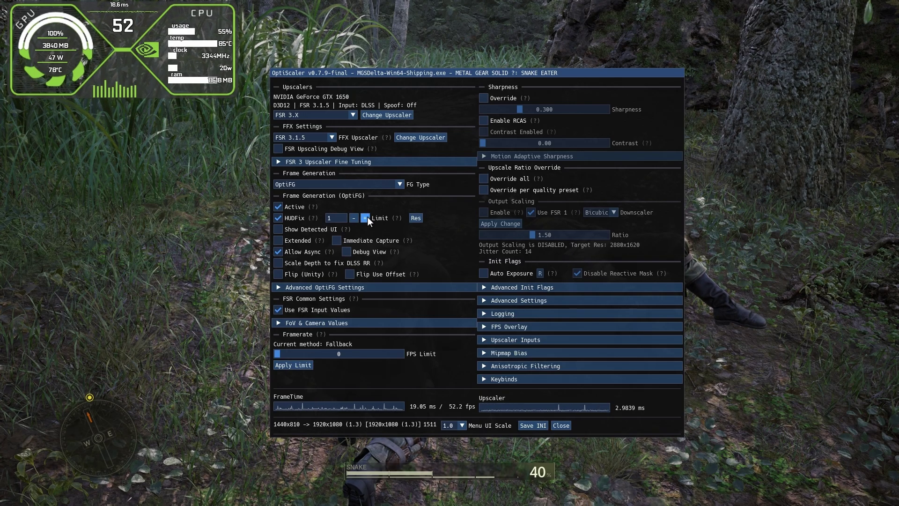
key(Insert)
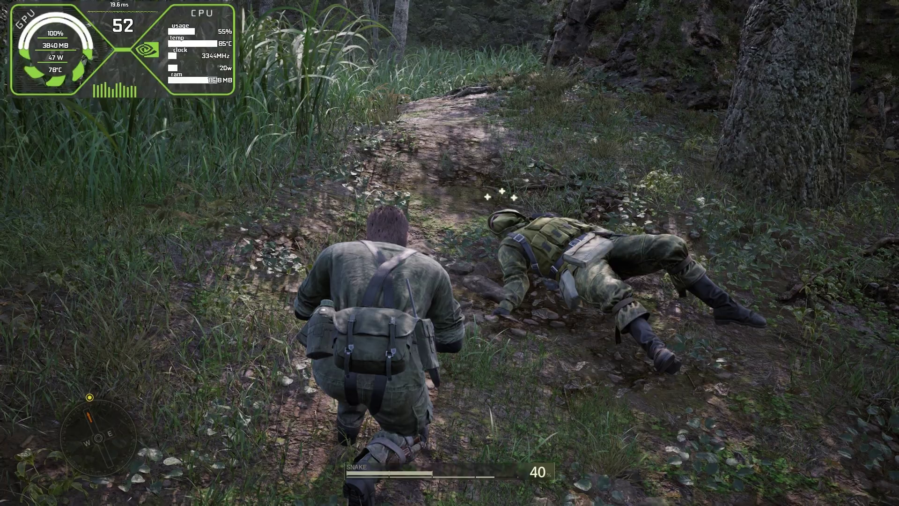
key(w)
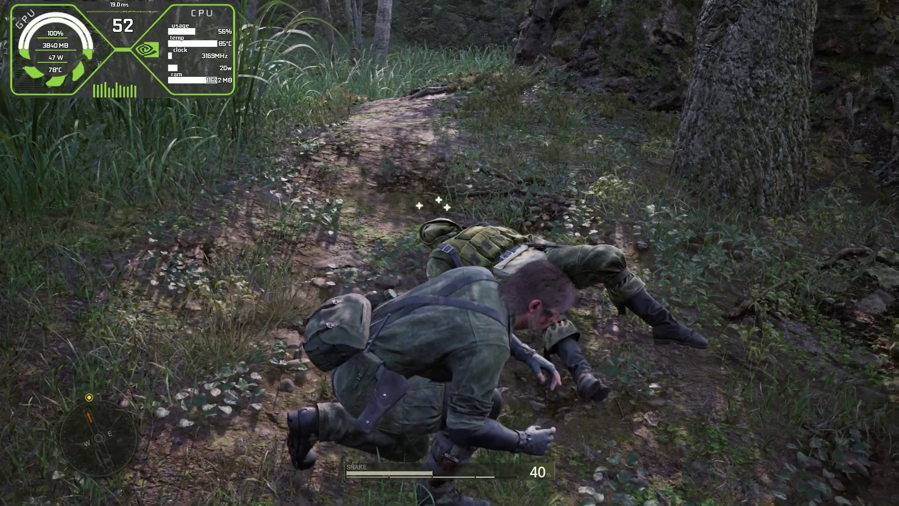
key(w)
key(w)
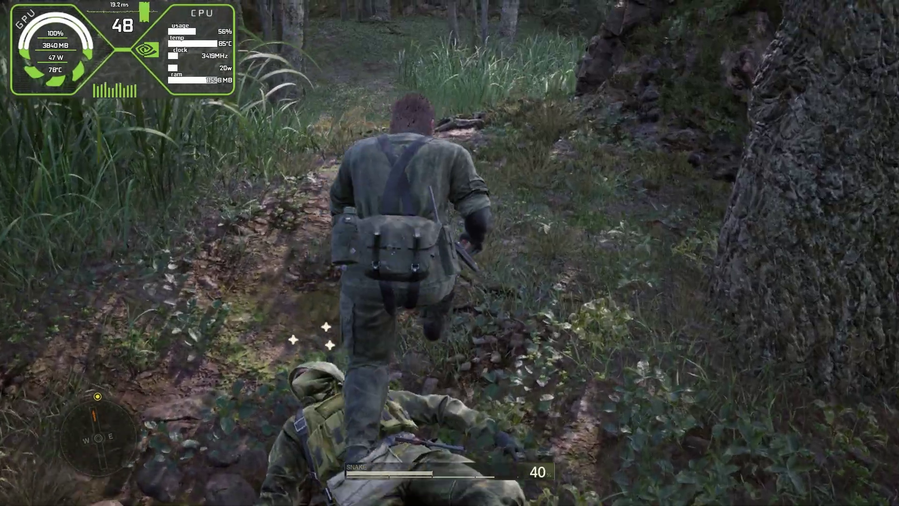
key(w)
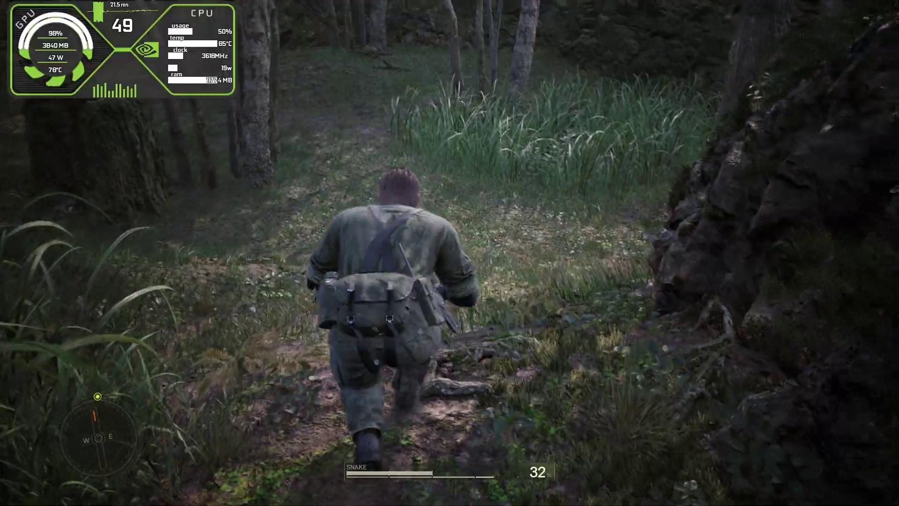
key(w)
key(c)
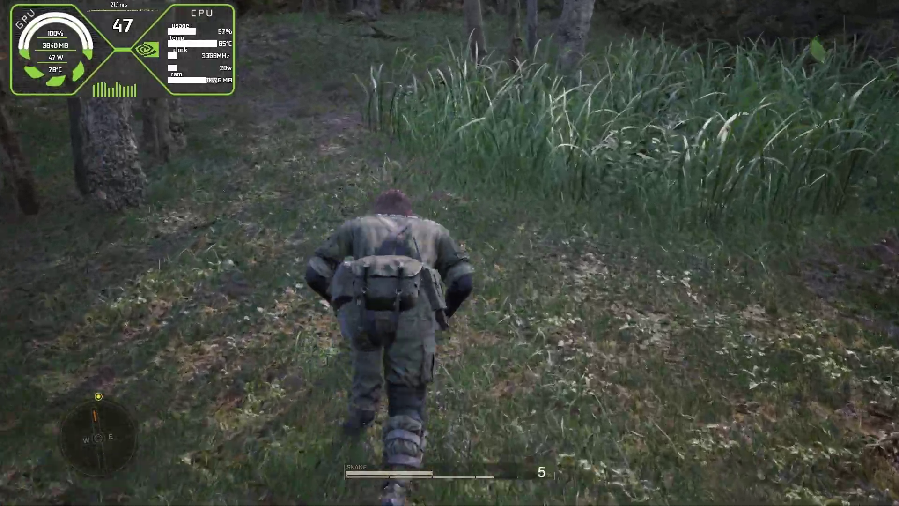
key(w)
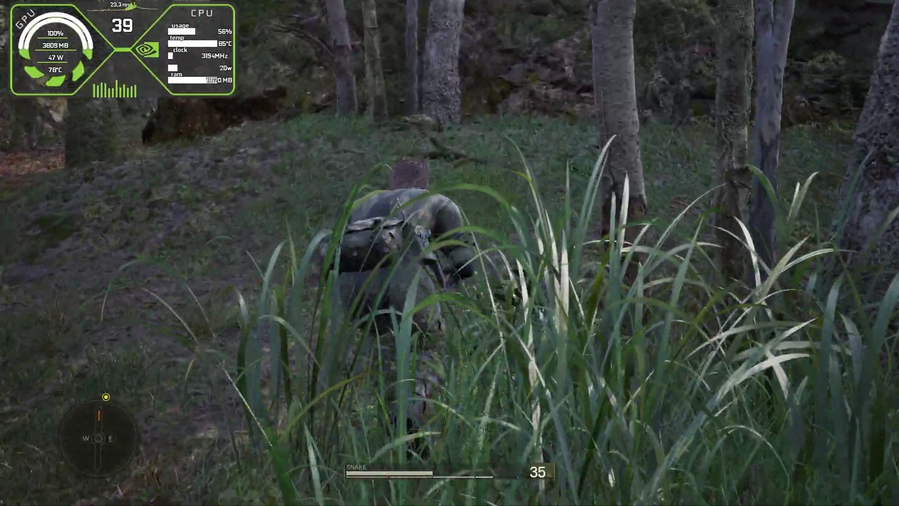
key(w)
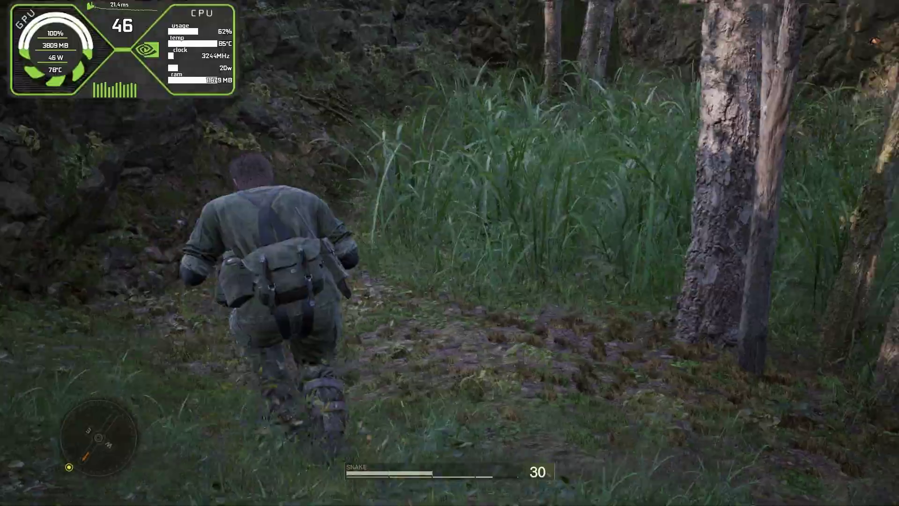
key(w)
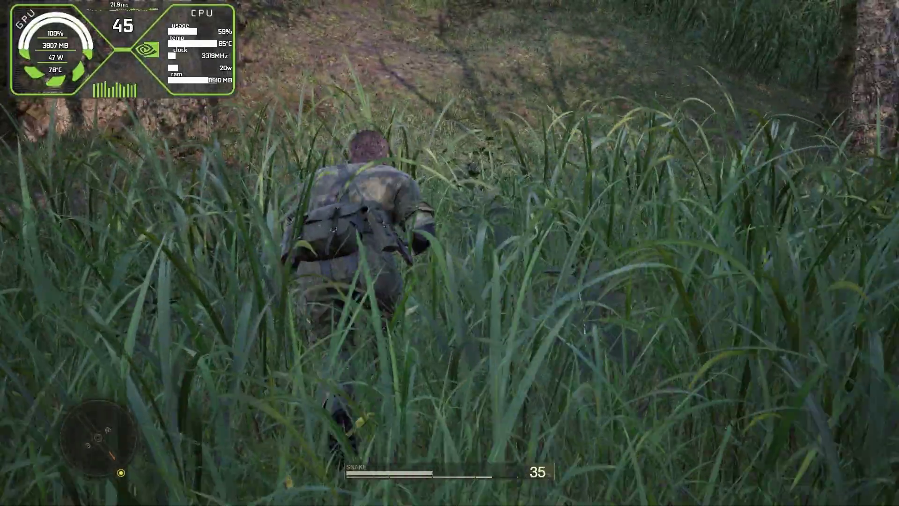